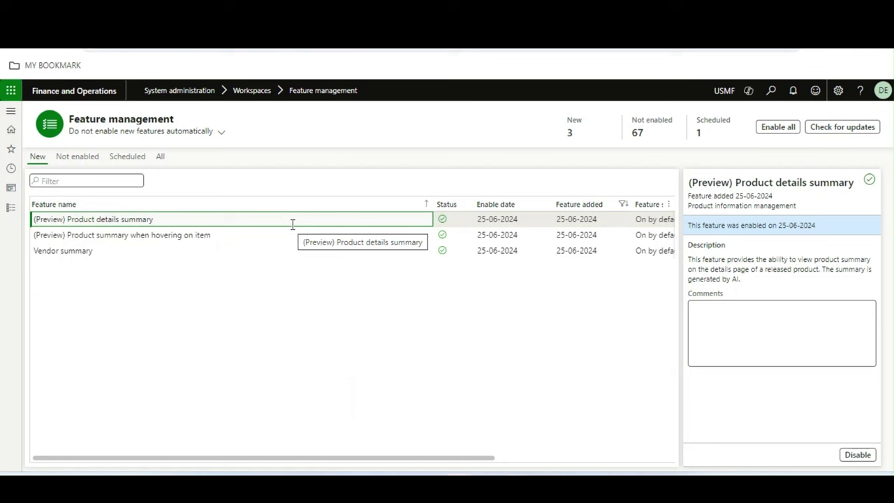
- Review the new Product details summary, Product summary when hovering on item, and Vendor summary features and their descriptions
click(217, 235)
drag(217, 234, 30, 234)
click(102, 219)
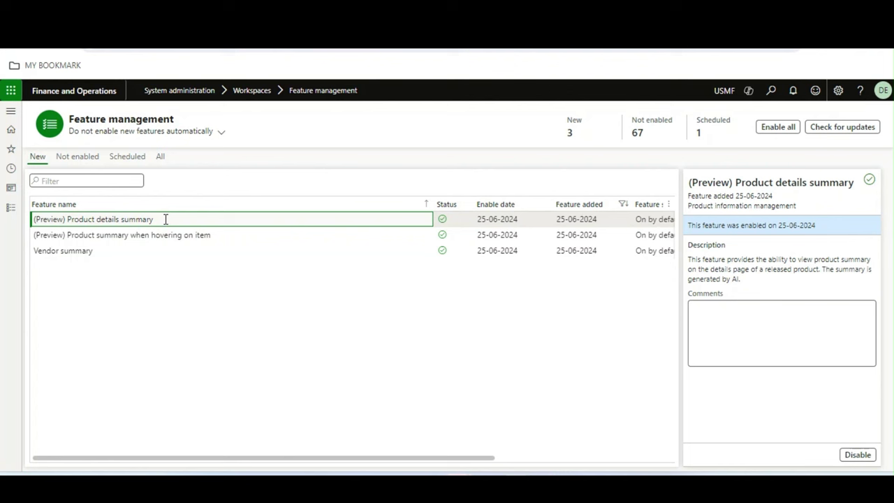
drag(166, 219, 30, 220)
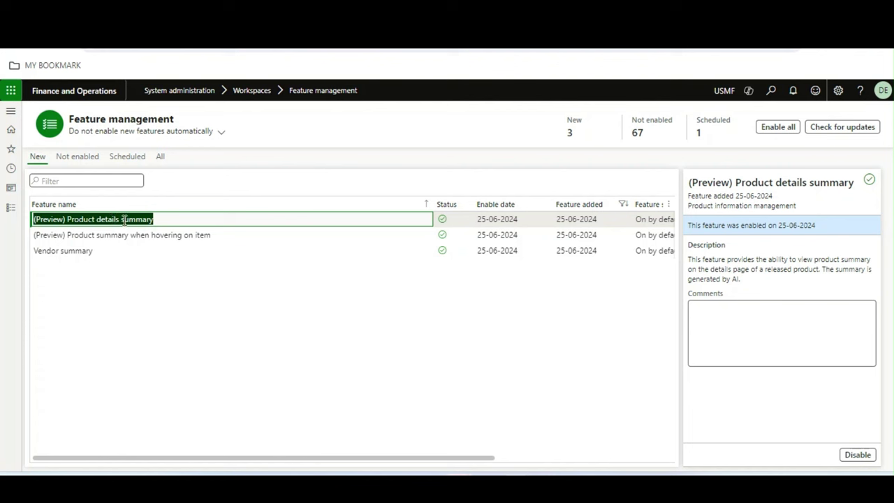
click(106, 250)
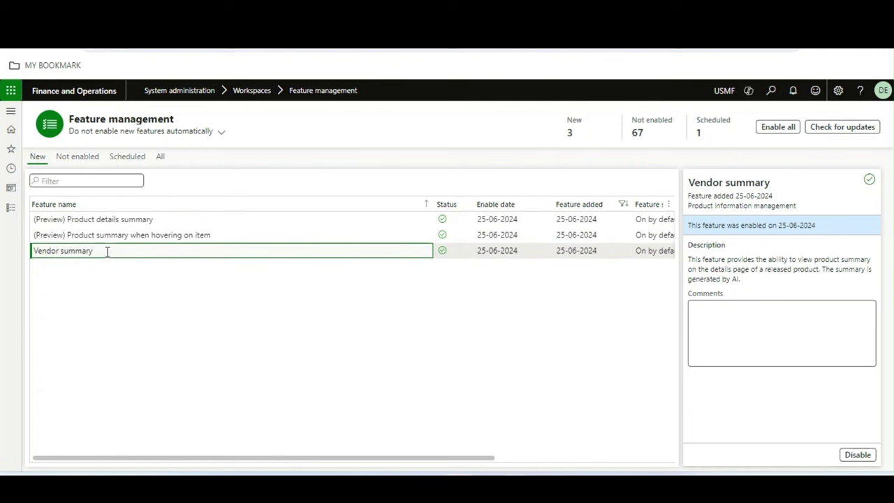
drag(107, 251, 32, 249)
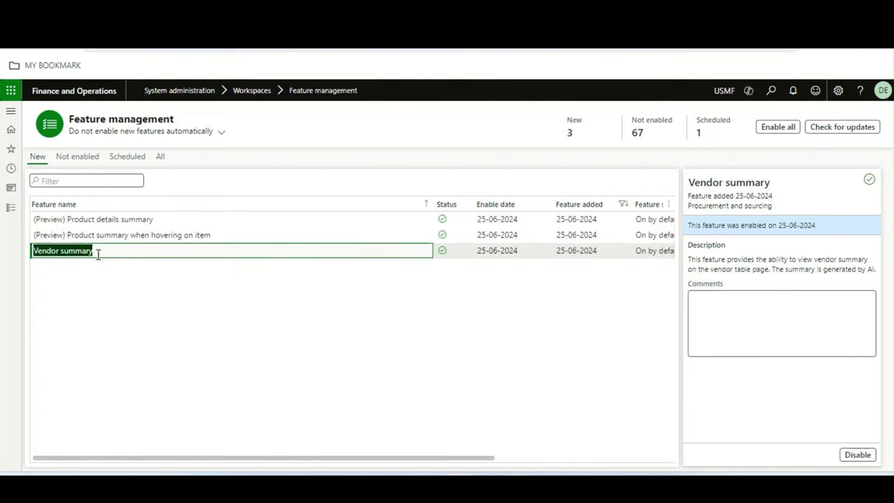
click(123, 237)
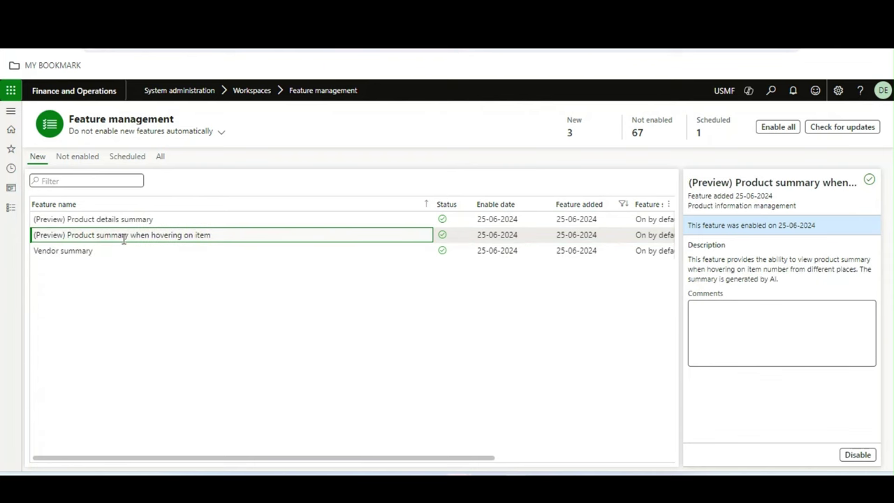
click(126, 220)
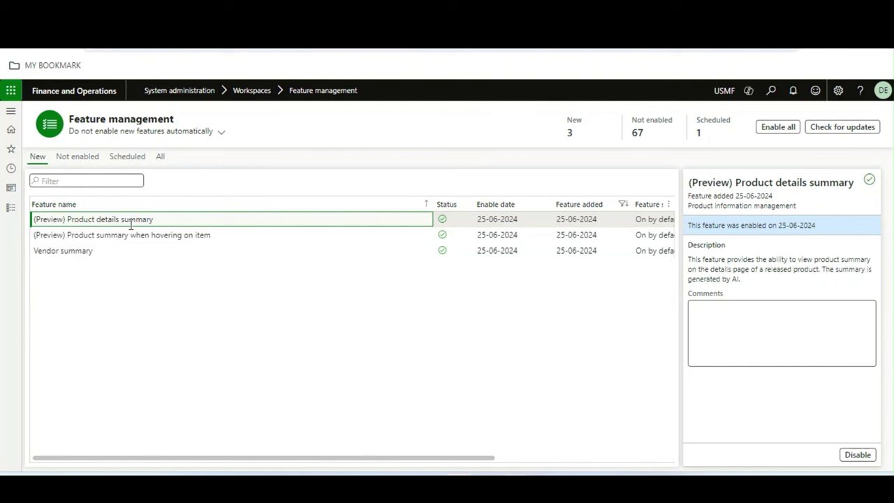
click(130, 232)
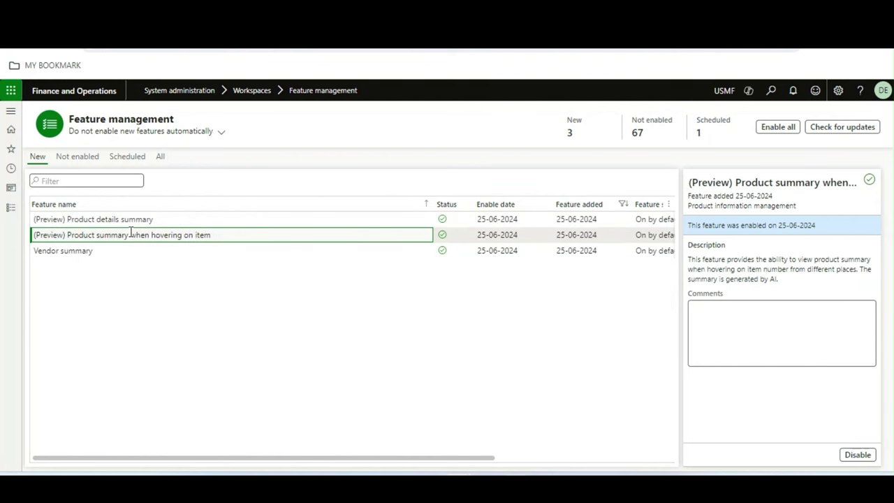
- Open the Released products list in the Product information management module
click(8, 216)
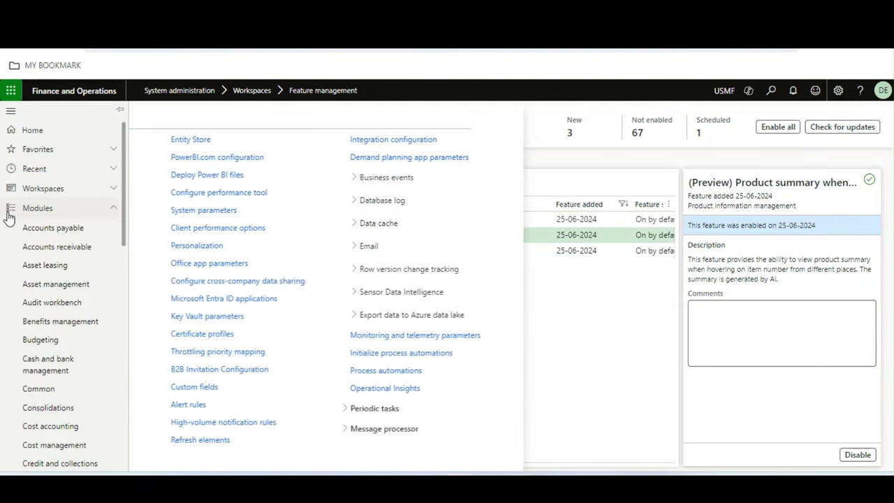
drag(124, 232, 122, 361)
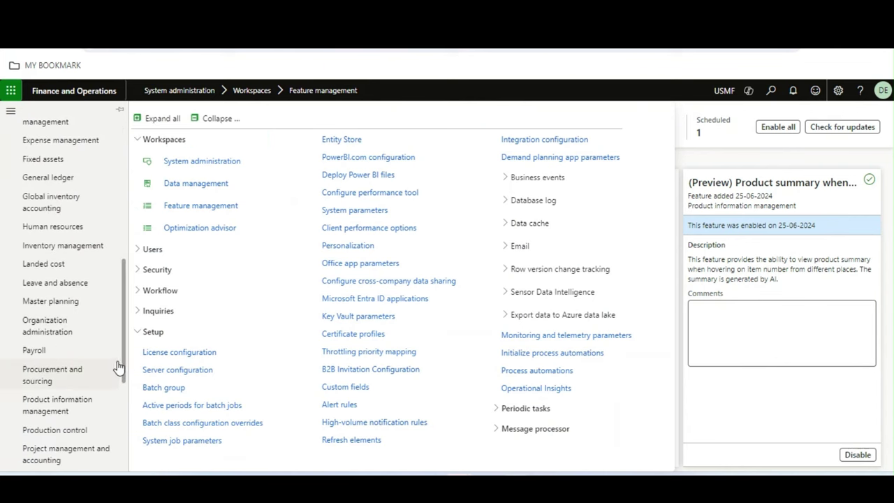
scroll(105, 335, down, 4)
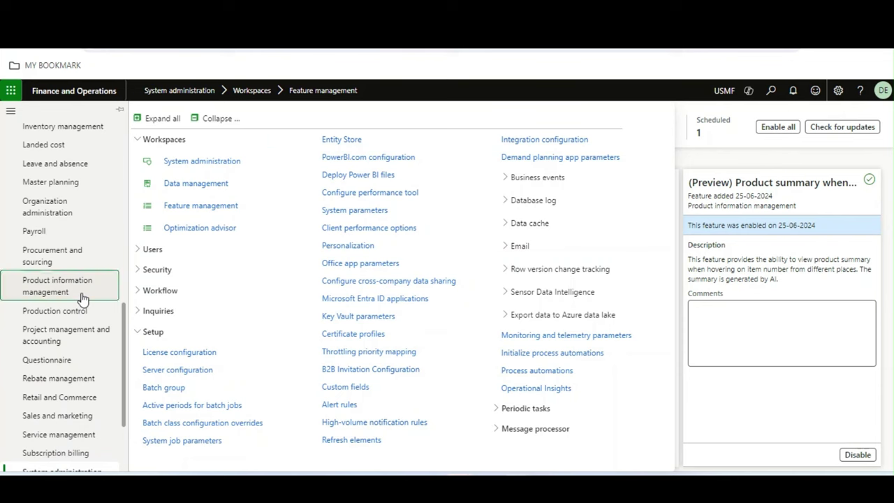
click(82, 299)
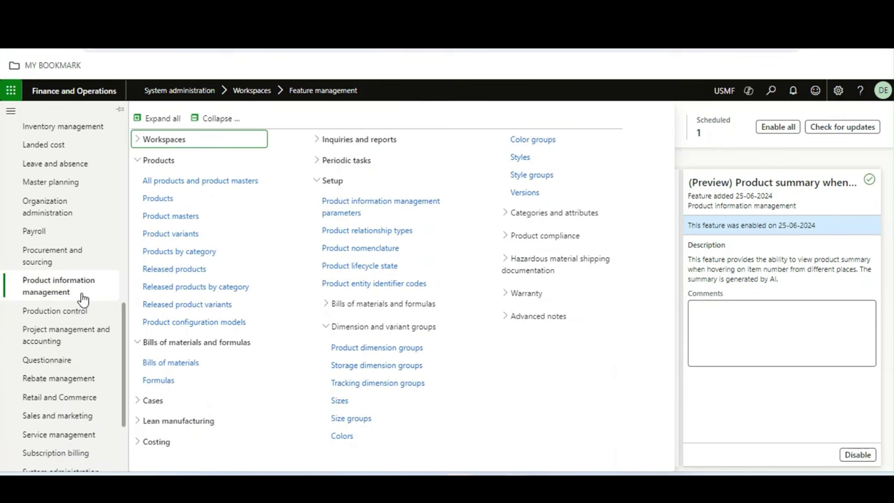
click(161, 273)
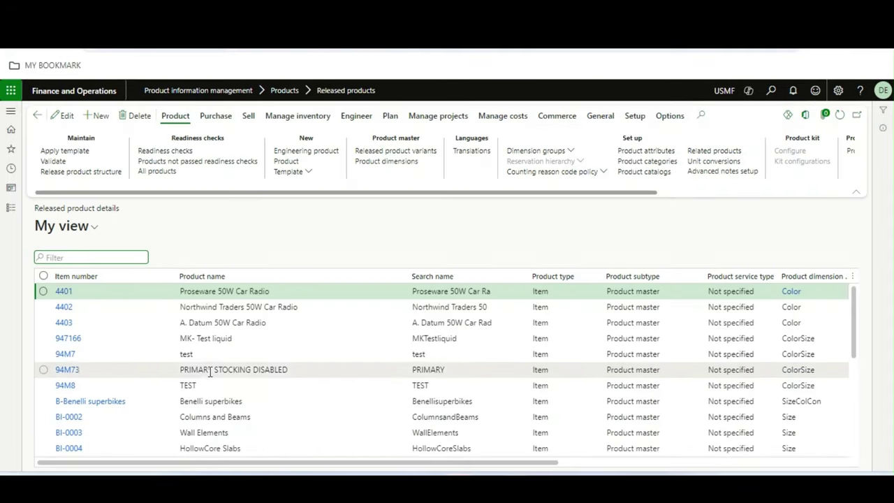
- Find the Skoda Kushaq SUV among the released products and open the B-M-Skoda record
click(220, 400)
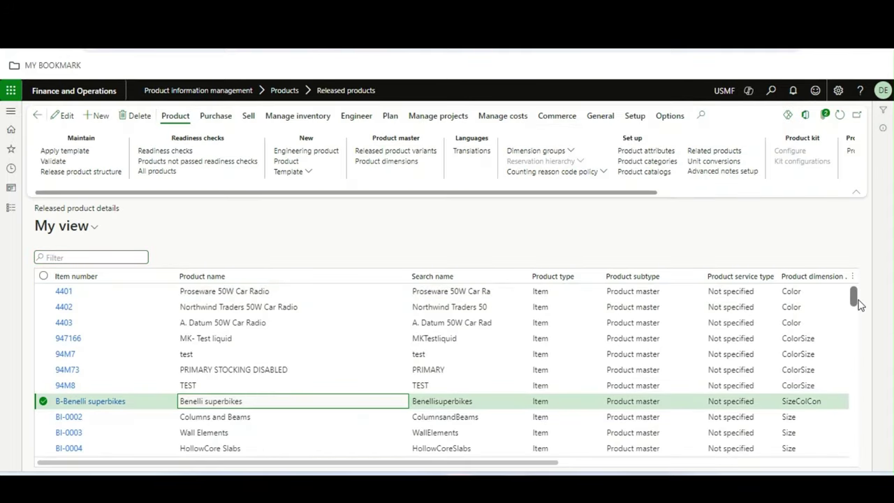
drag(859, 305, 858, 319)
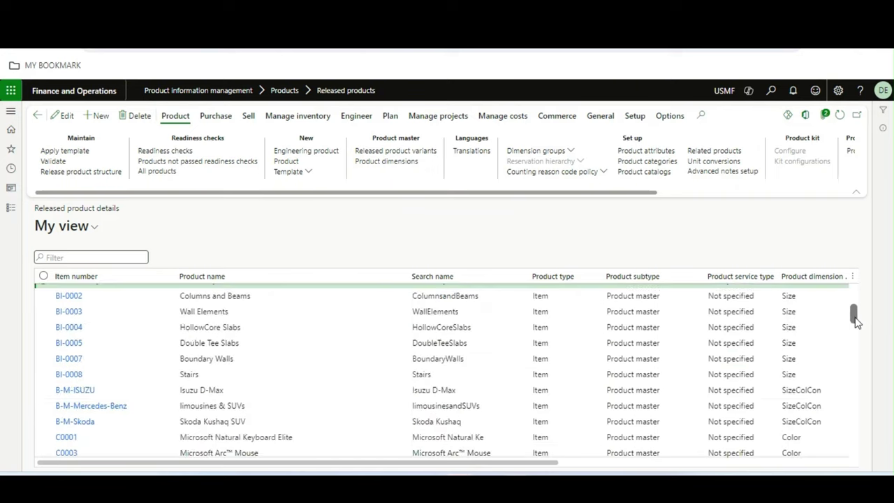
click(257, 405)
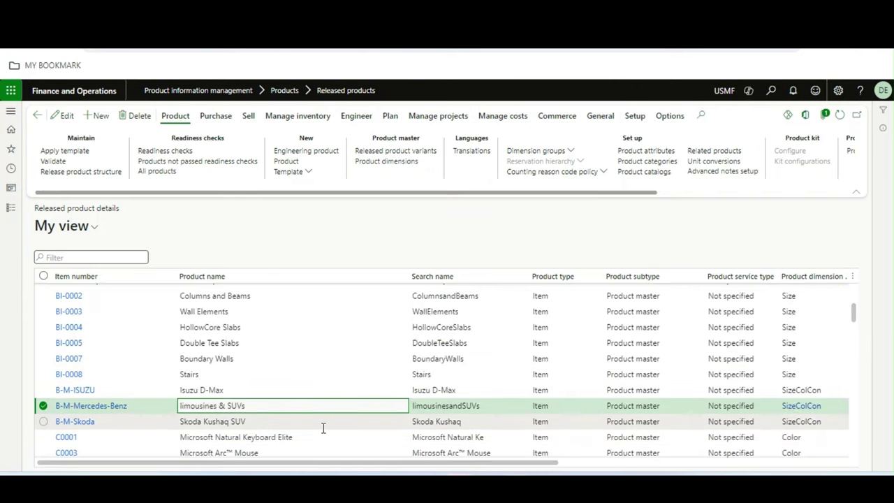
click(232, 422)
click(78, 424)
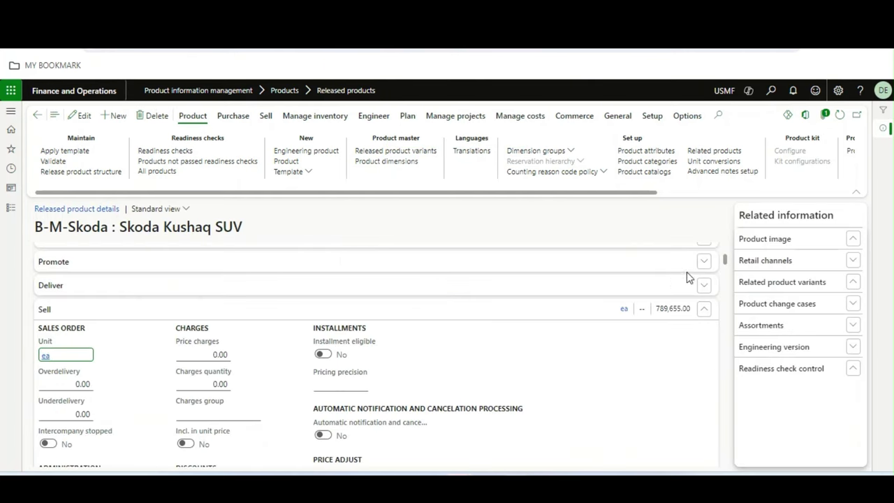
- Refresh the B-M-Skoda record, read Copilot's About this product summary and check it against the product dimensions
drag(724, 261, 722, 238)
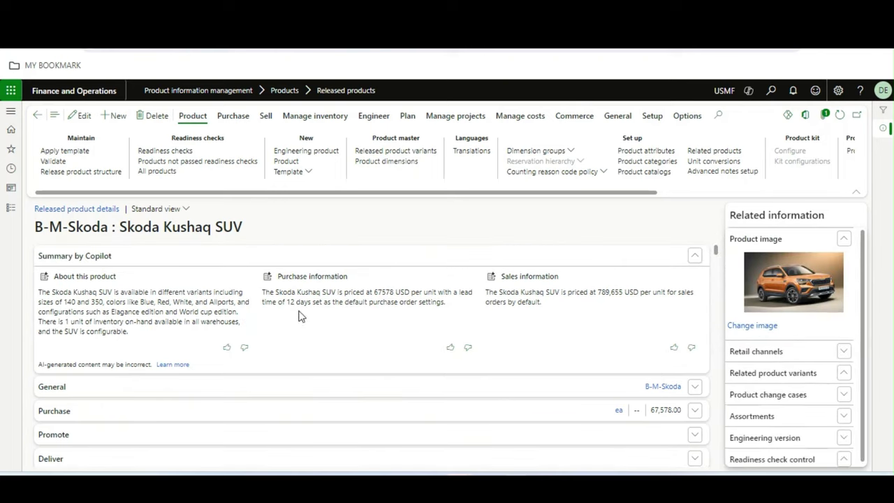
click(839, 115)
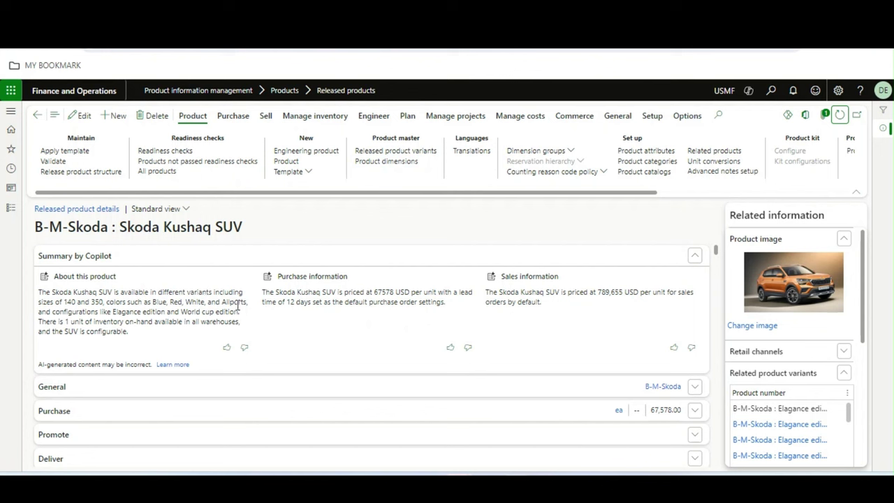
click(56, 276)
drag(55, 276, 116, 276)
click(112, 301)
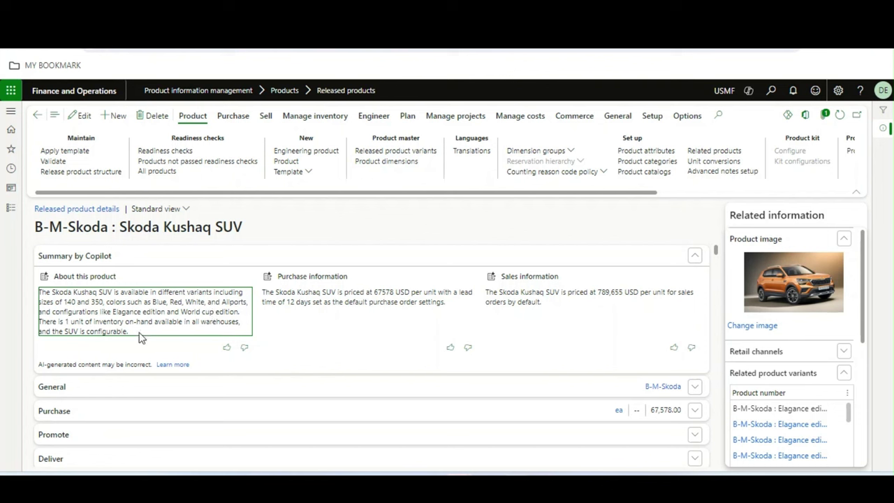
drag(140, 338, 40, 292)
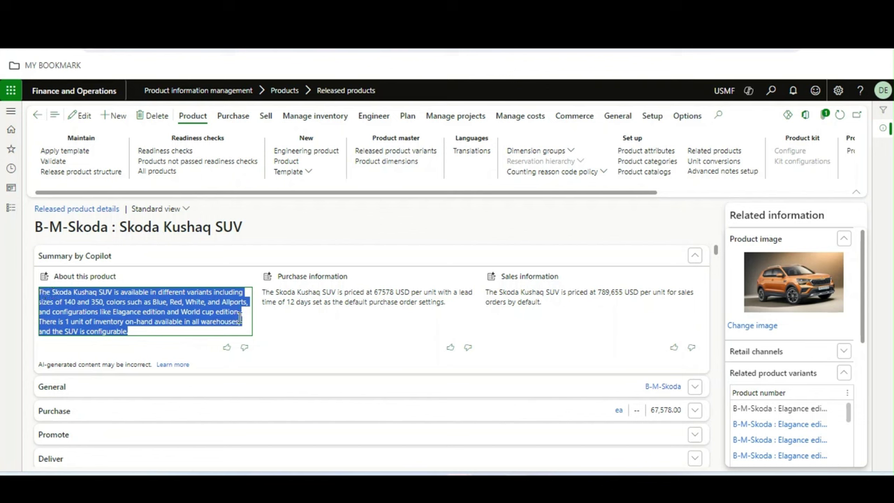
click(266, 325)
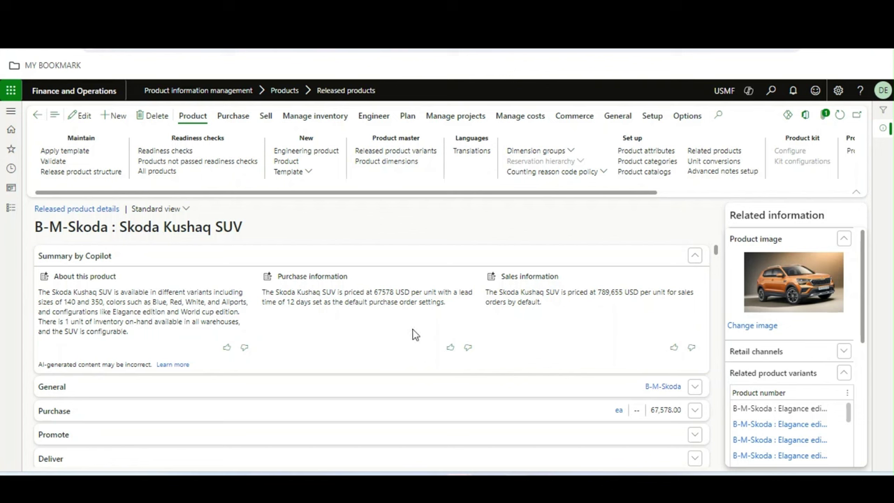
click(384, 157)
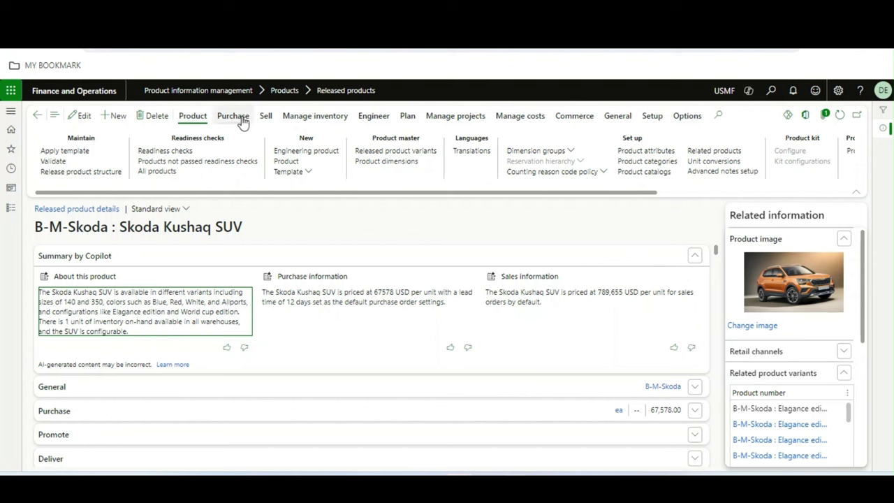
- Check the purchase lead time in B-M-Skoda's rank 0 default order settings, and return to the product record
click(315, 115)
click(207, 155)
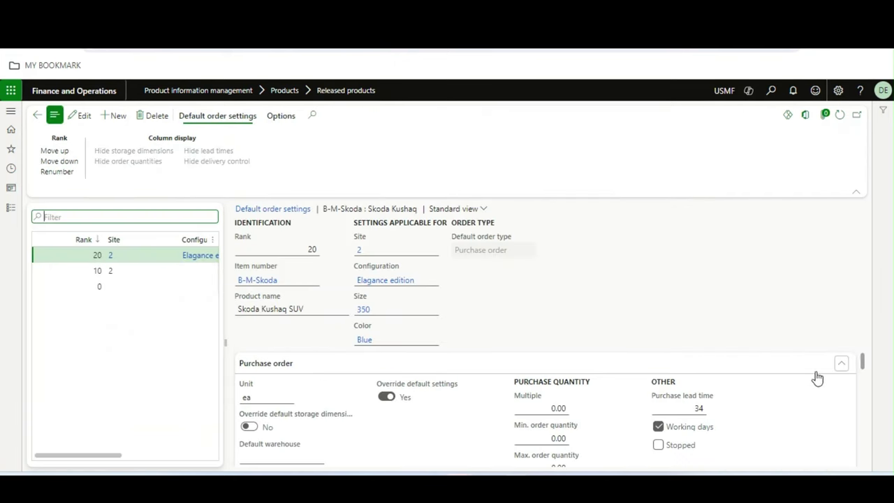
click(154, 285)
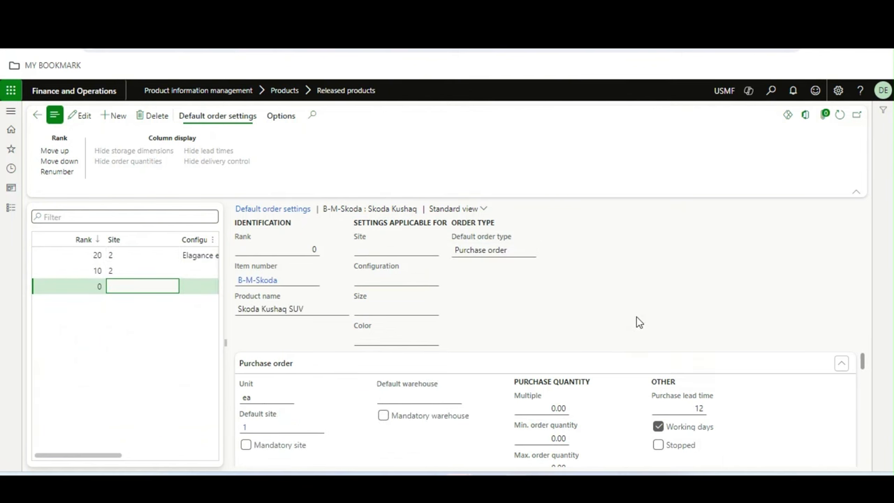
click(38, 117)
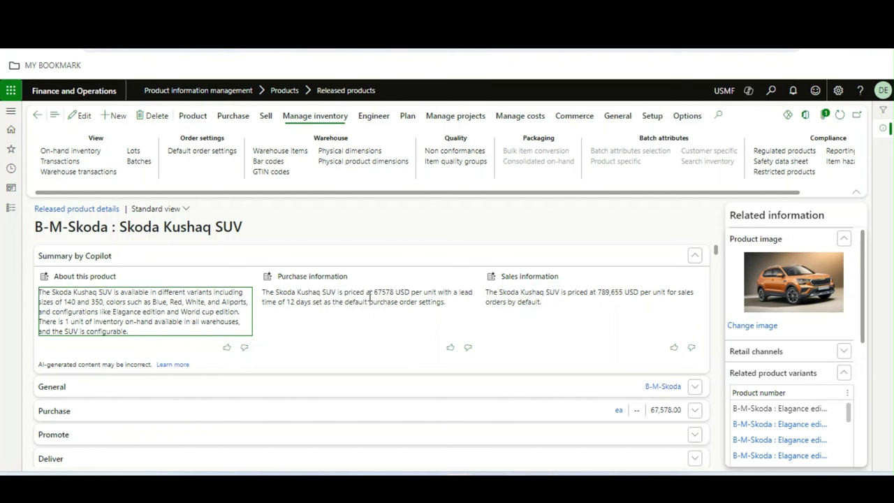
- Examine the price in the Purchase details of B-M-Skoda and compare the purchase and sales prices in the Copilot summary
scroll(716, 252, down, 1)
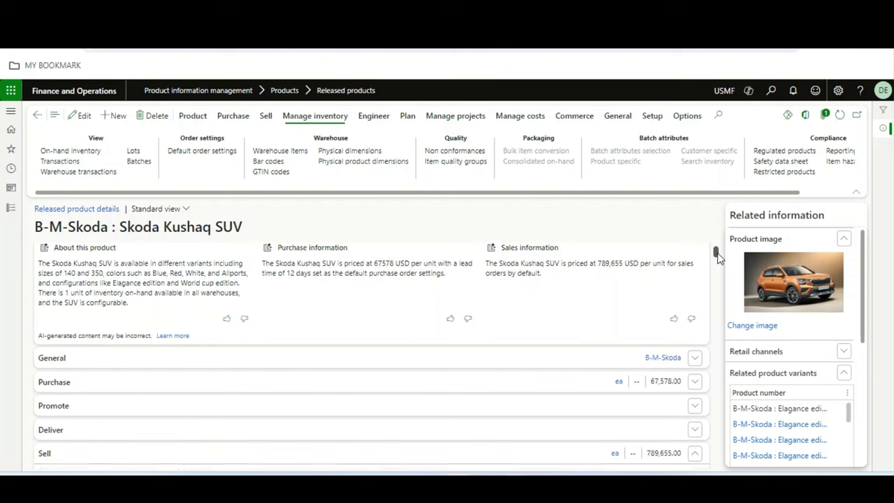
click(320, 378)
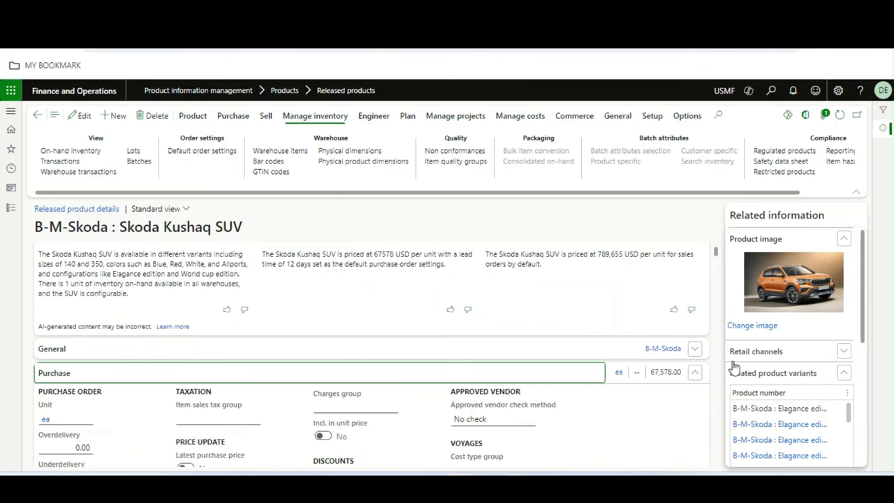
drag(719, 263, 719, 272)
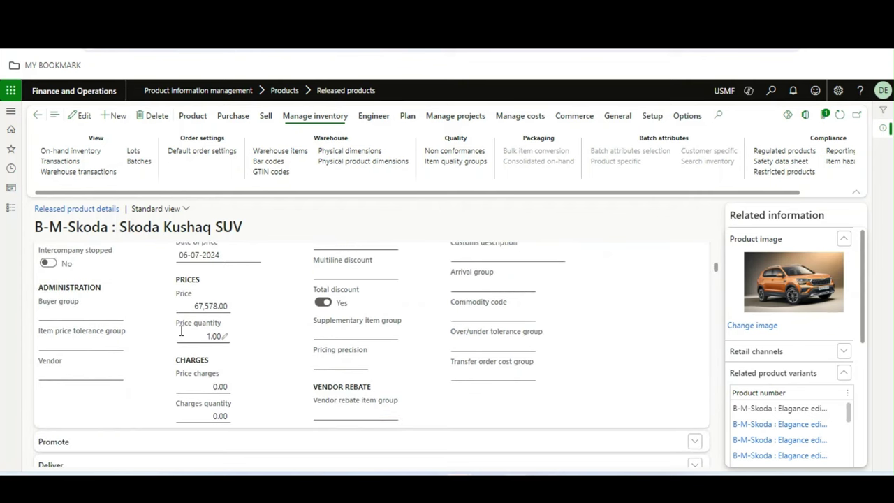
drag(714, 265, 716, 207)
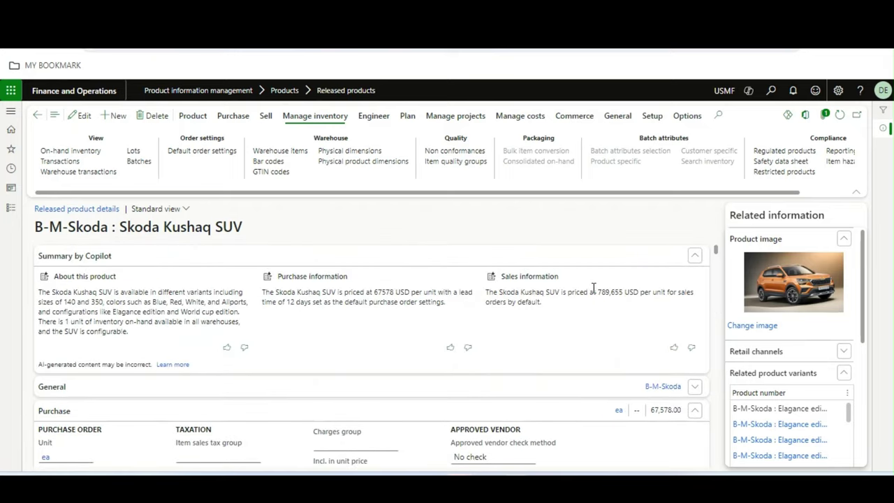
drag(593, 288, 660, 297)
click(584, 315)
- Add a configuration called "Olympics Edition" to the product dimensions of B-M-Skoda
click(195, 117)
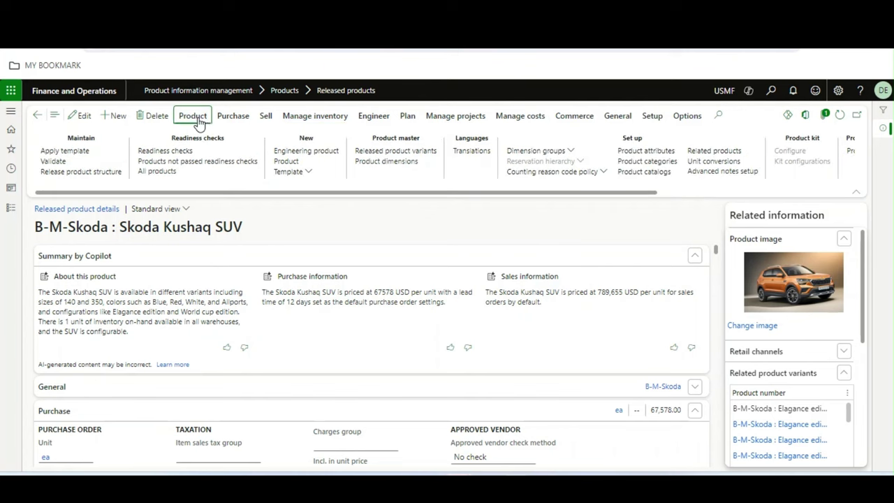
click(388, 162)
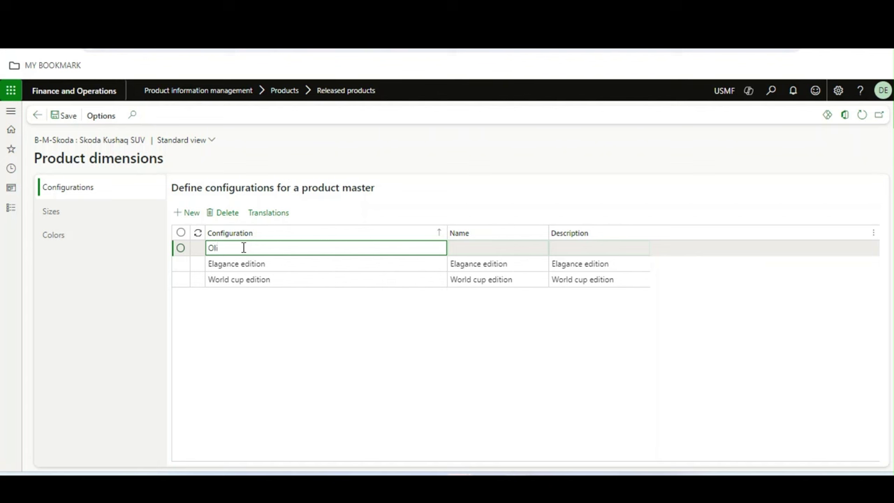
text(ics)
right_click(225, 248)
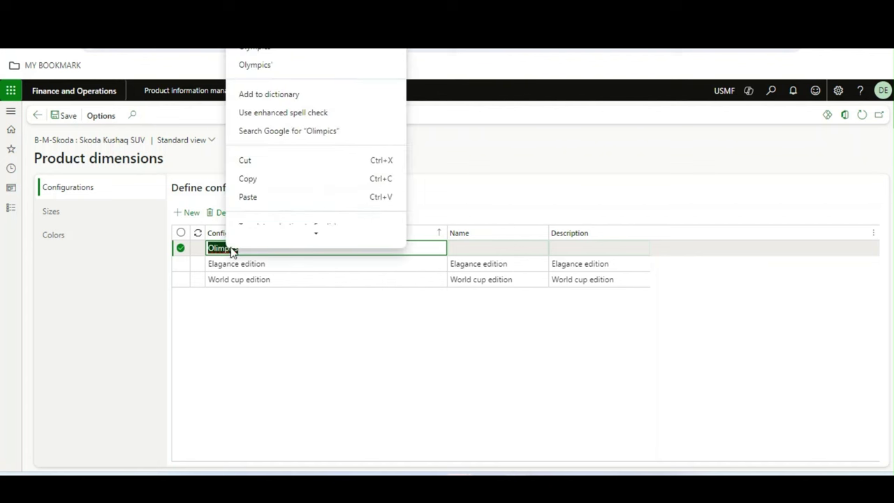
click(296, 51)
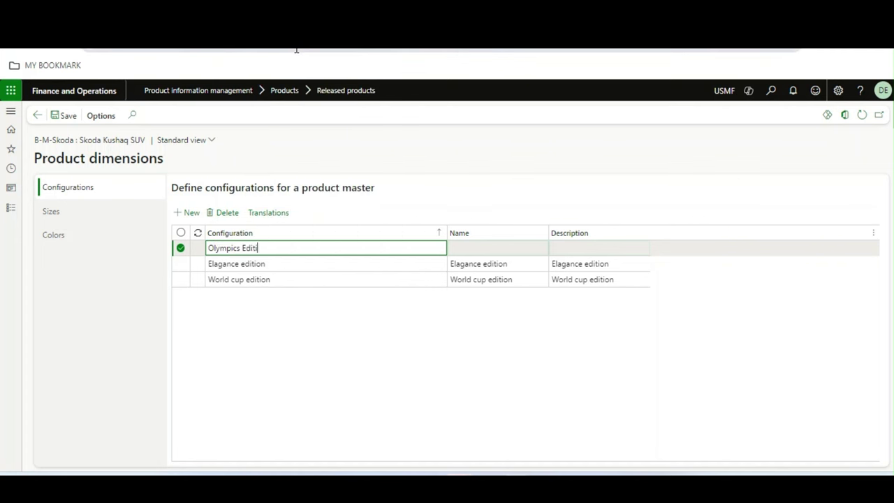
key(ctrl+a)
key(Tab)
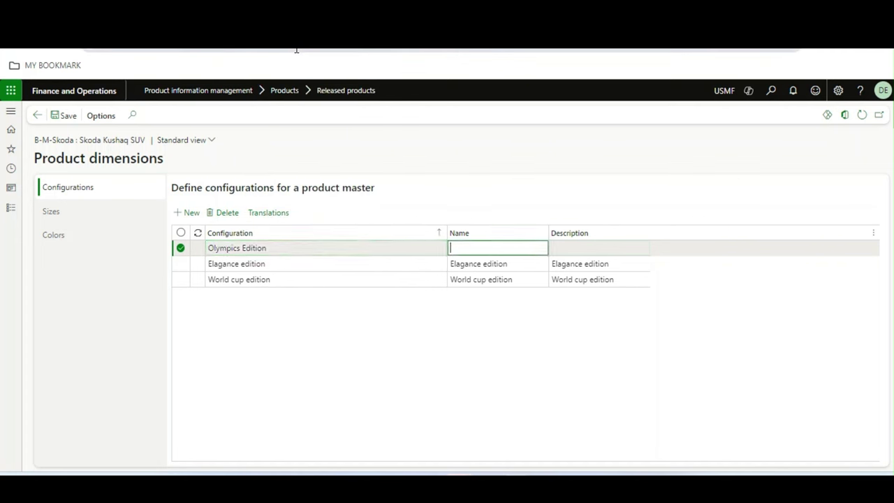
- Fill the Olympics Edition configuration's name and description with the copied e-mail address, save, and return to the product record
key(ctrl+v)
key(Tab)
key(ctrl+v)
key(ctrl+a)
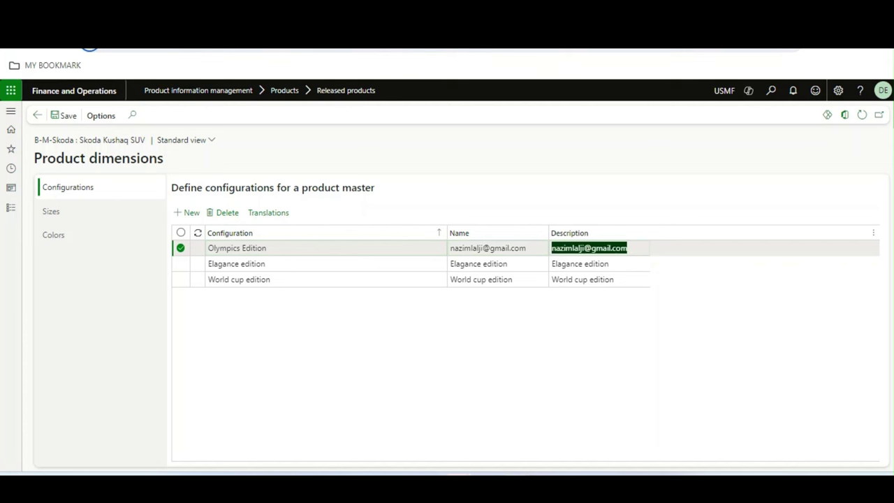
click(66, 117)
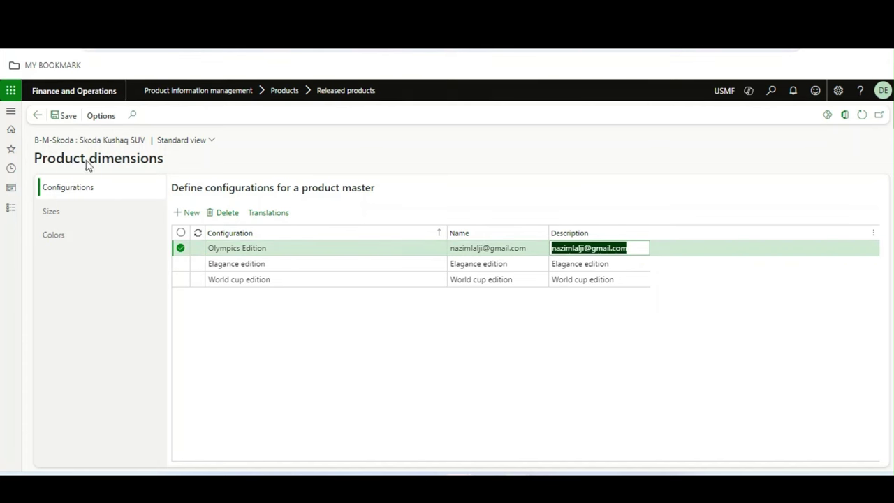
key(Escape)
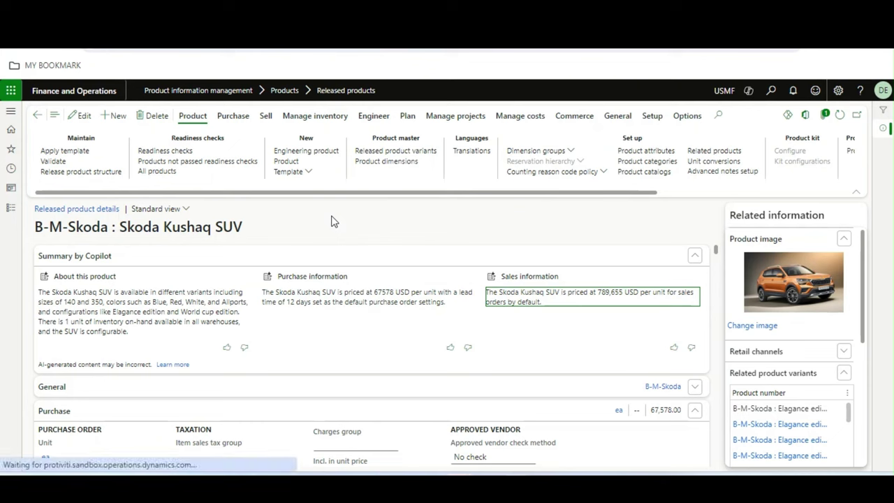
- Generate variant suggestions for all dimension combinations of B-M-Skoda and create all suggested Olympics Edition released variants
click(395, 151)
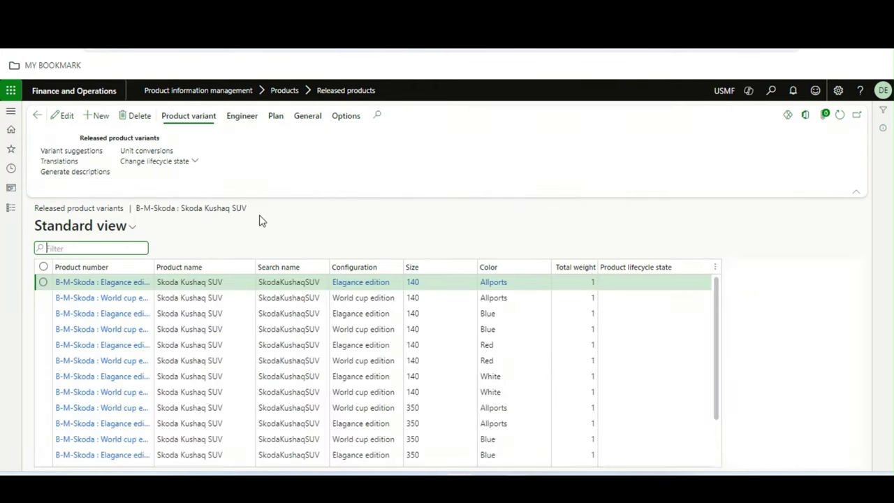
click(77, 160)
click(38, 118)
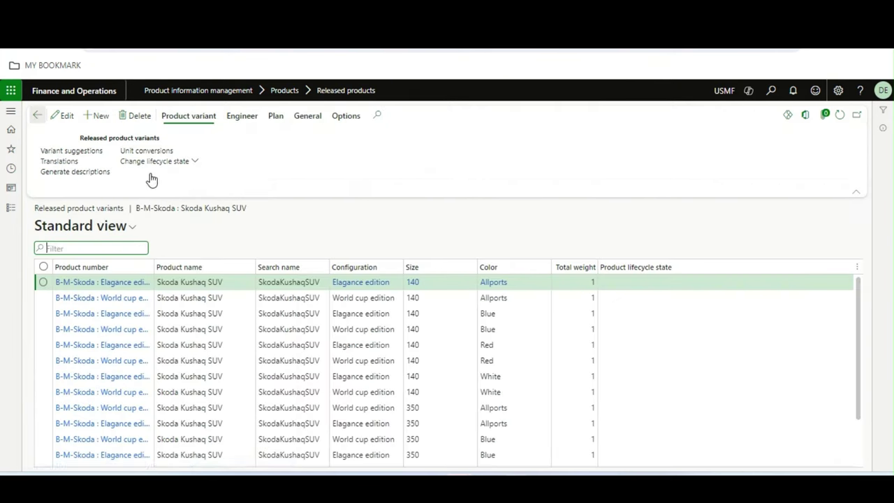
click(90, 152)
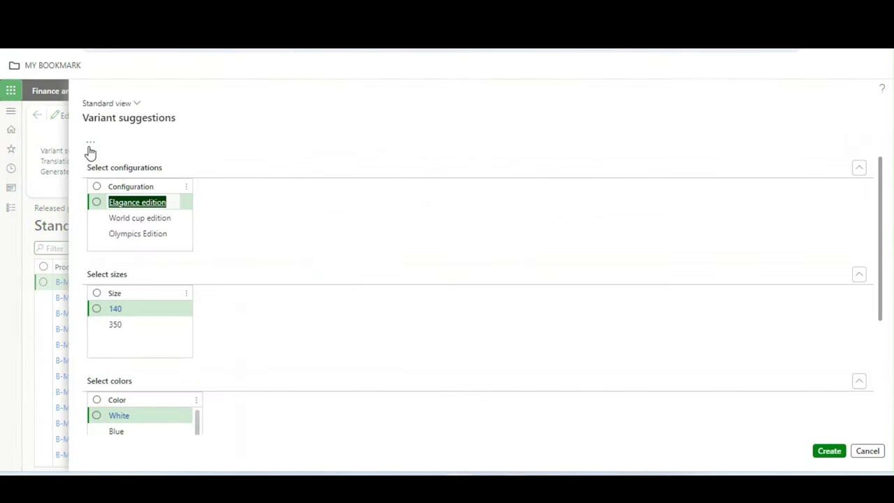
click(140, 144)
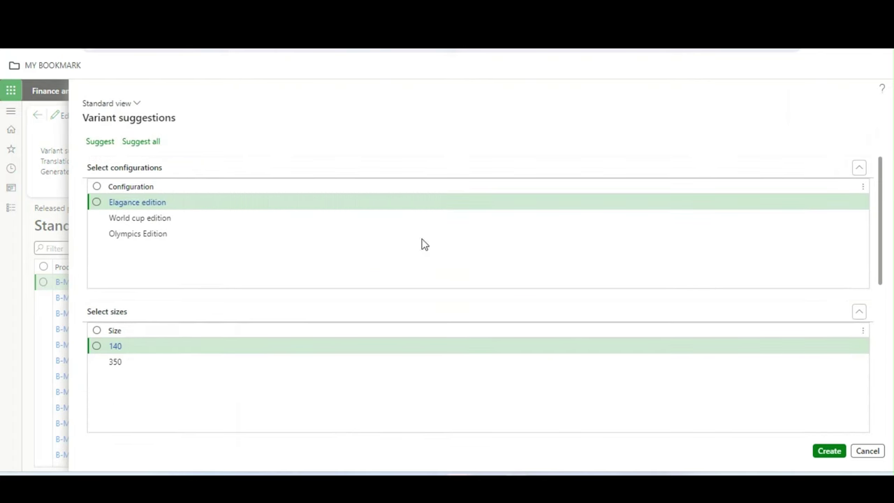
scroll(866, 280, down, 5)
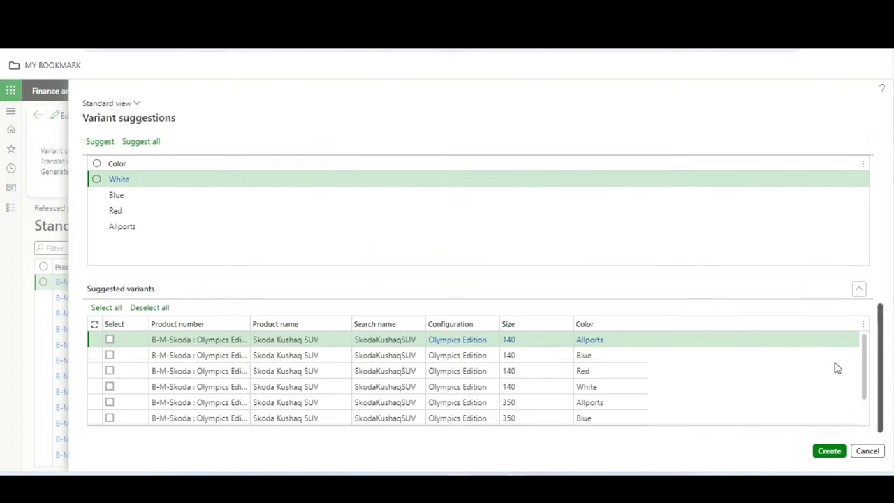
click(106, 309)
click(824, 452)
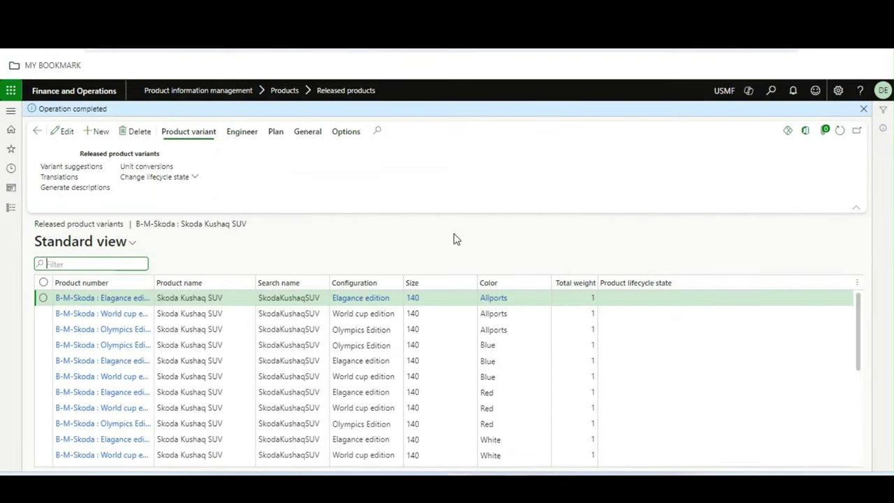
- Return to the B-M-Skoda record, refresh it, and check the Copilot summary for the Olympics Edition and the purchase information
click(38, 133)
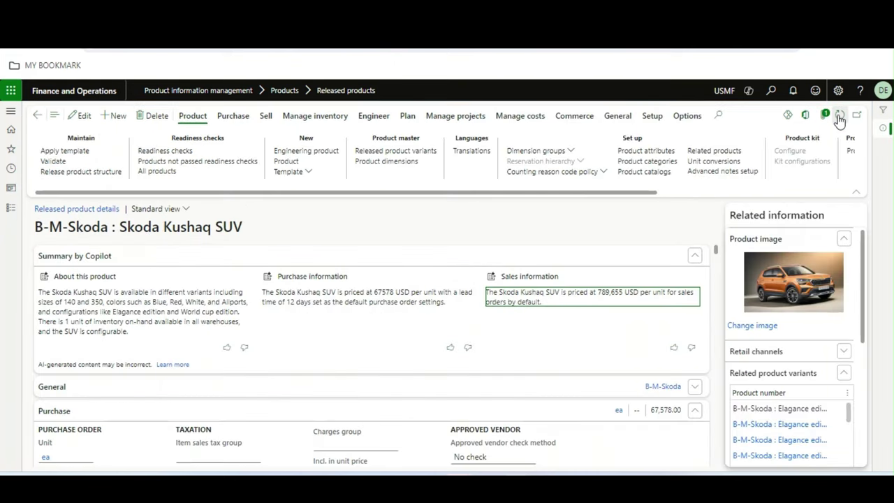
click(839, 114)
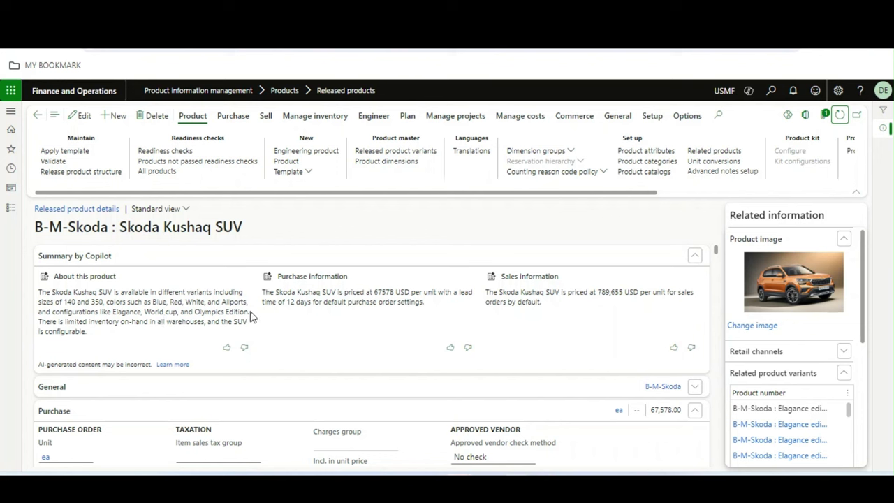
drag(251, 315, 196, 314)
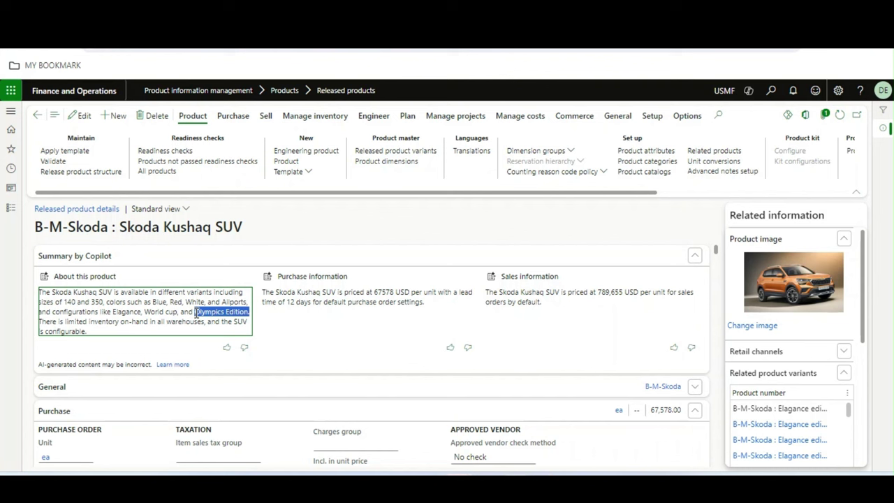
click(146, 313)
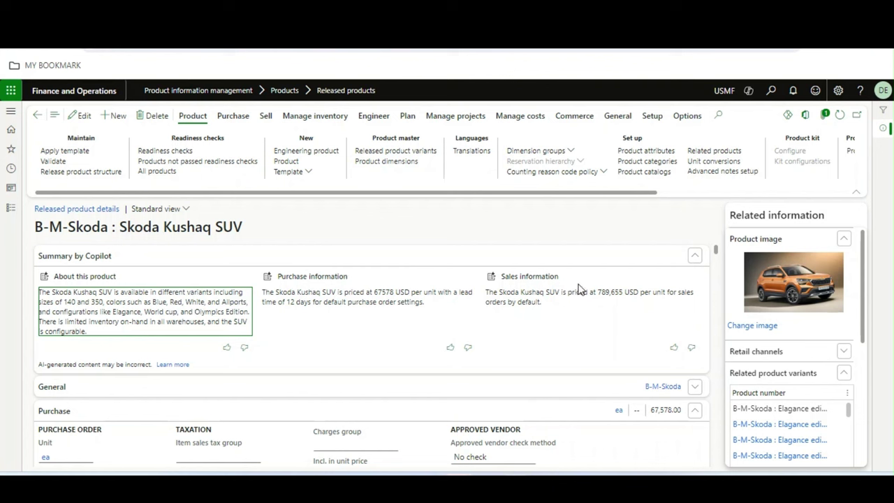
click(364, 299)
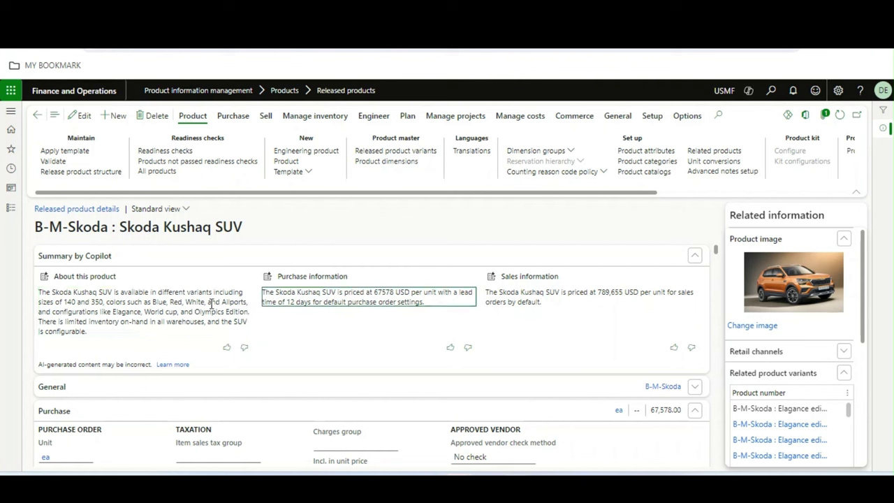
- Open the last Mayo Clinic order in the Accounts receivable list of all sales orders
click(11, 207)
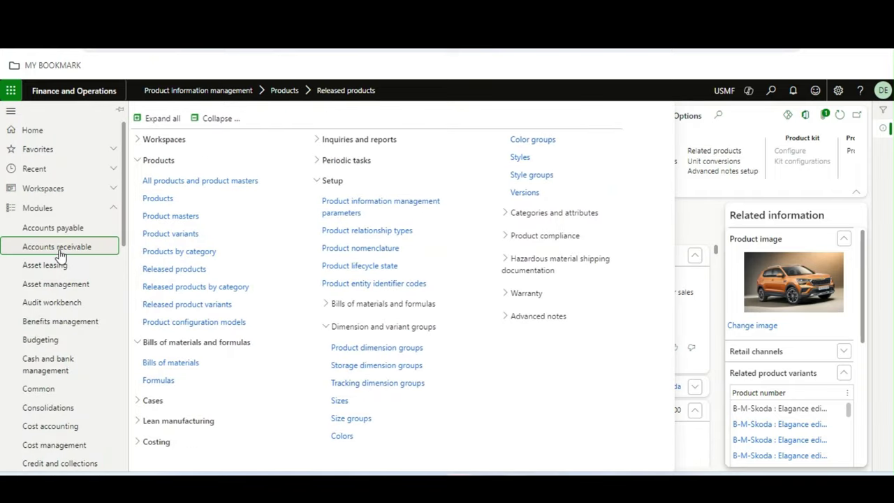
click(59, 250)
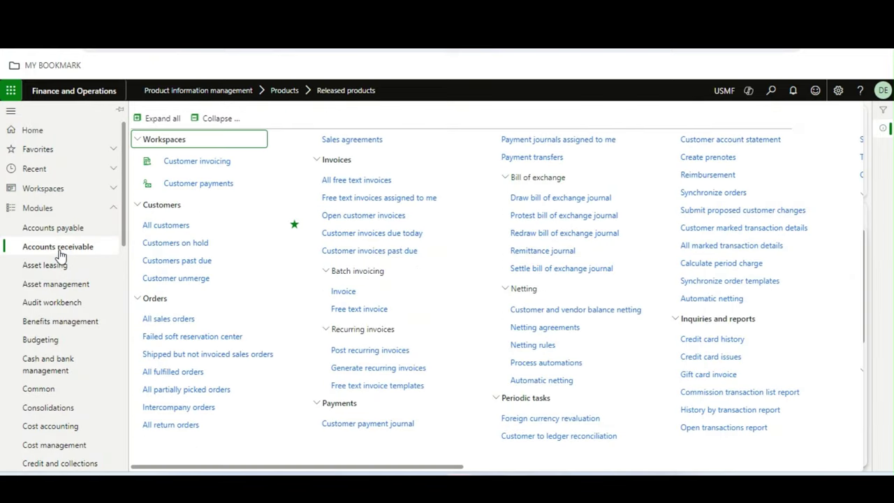
click(193, 323)
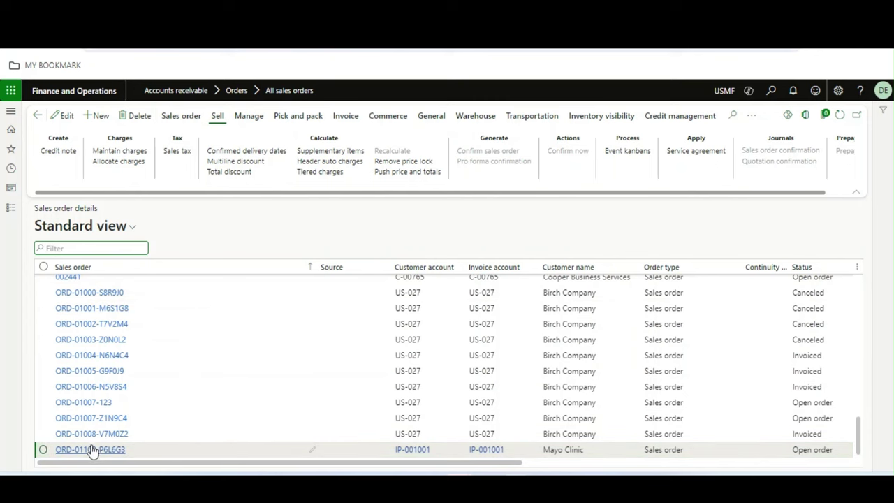
click(90, 451)
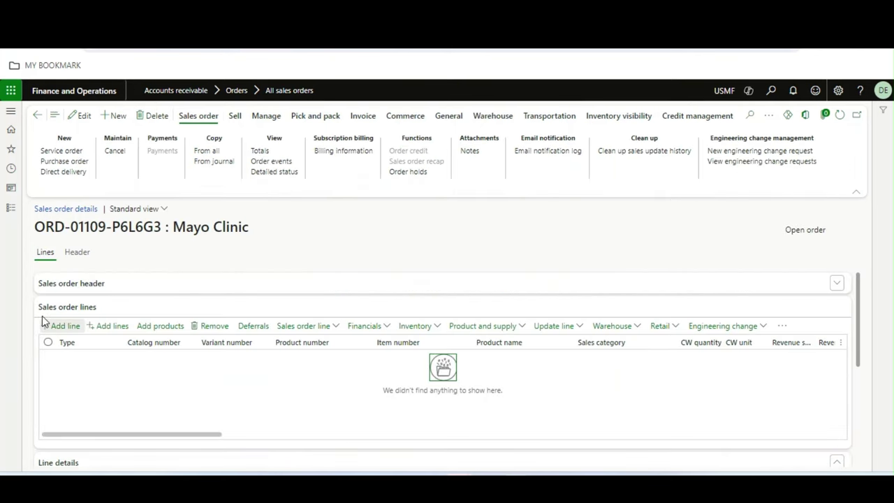
- Add a sales order line for item 000004 (Frame), chosen from all items instead of the constraint-based ones
click(53, 326)
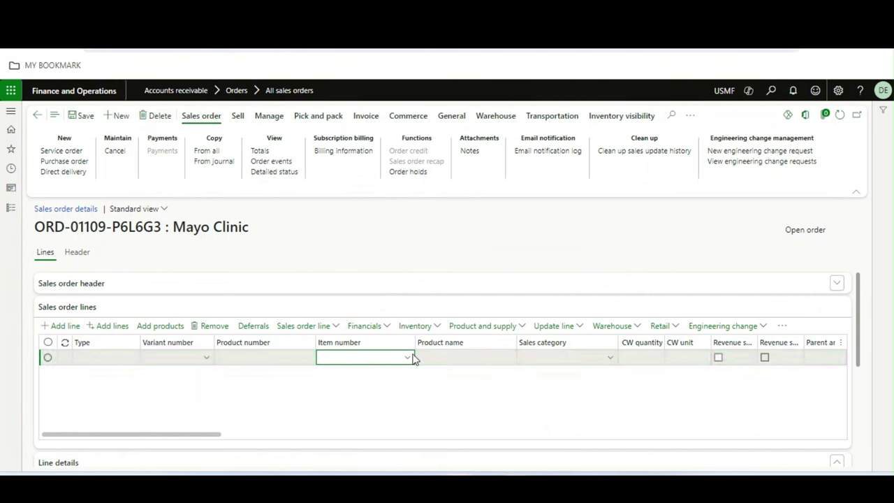
click(408, 358)
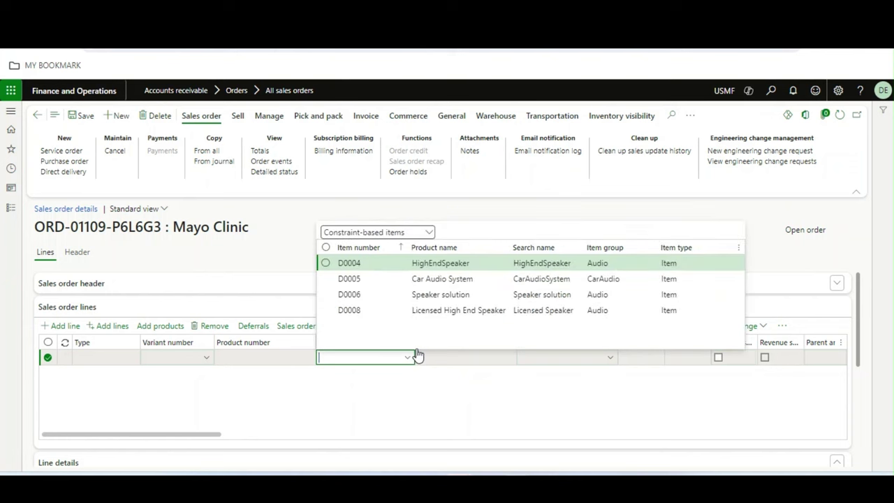
click(430, 233)
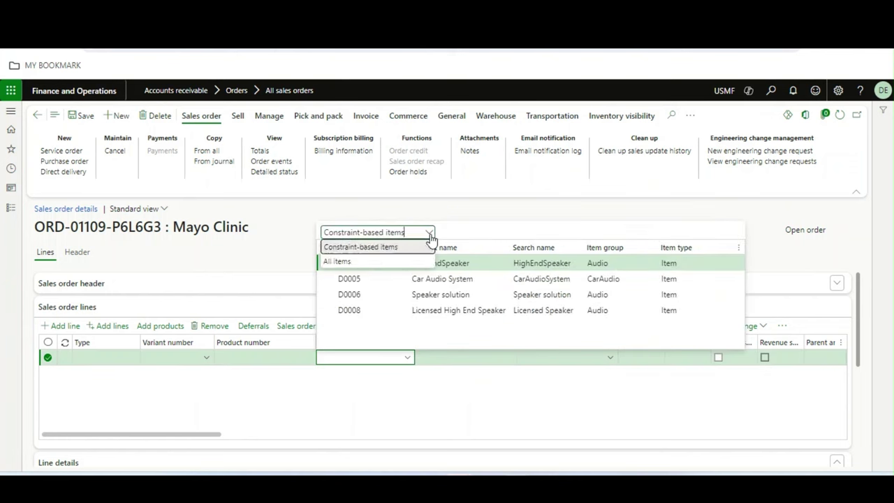
click(357, 261)
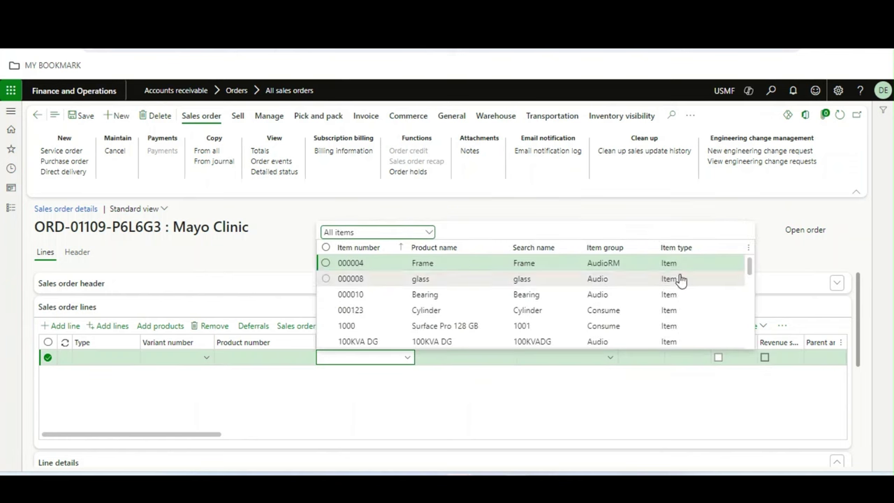
drag(749, 270, 748, 280)
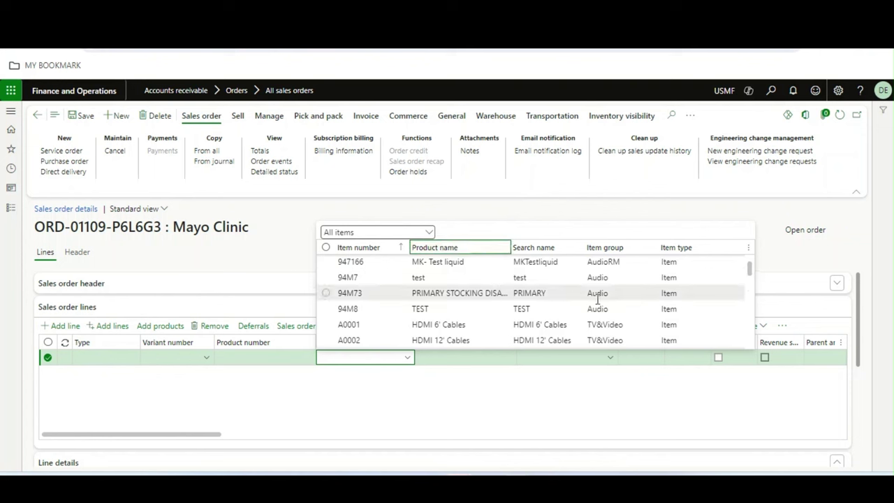
drag(750, 271, 749, 264)
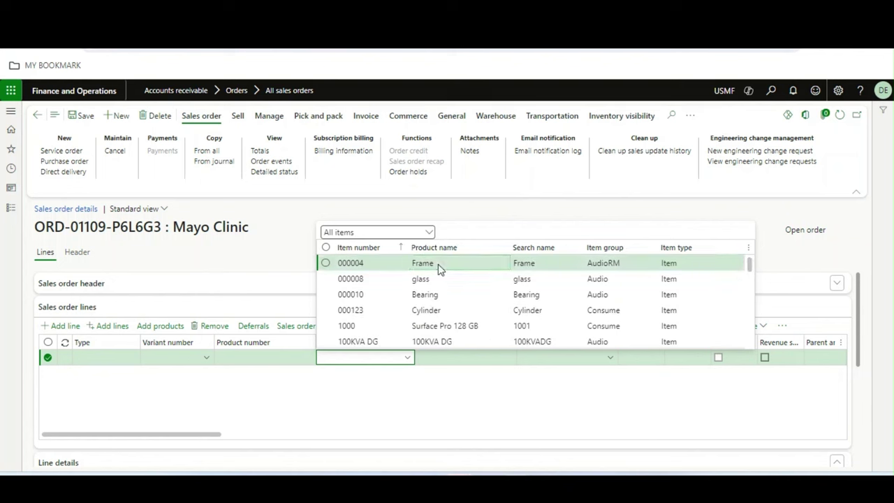
click(439, 265)
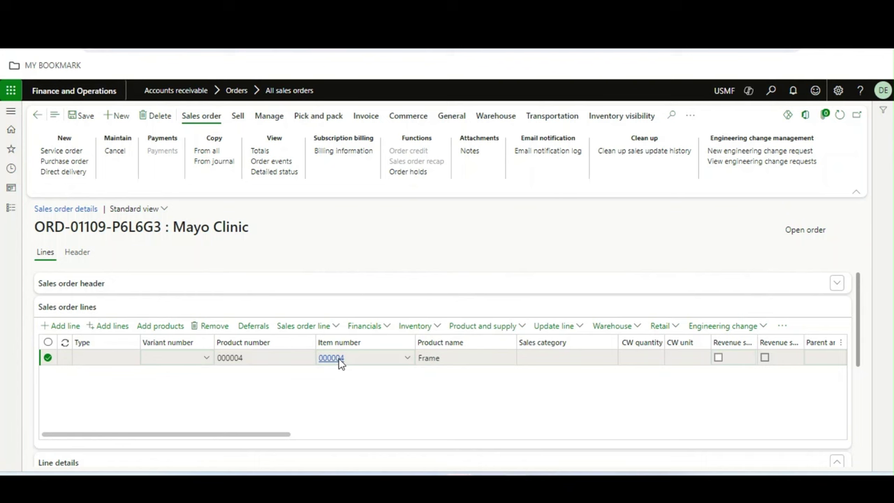
- Preview item 000004 on the order line and read its Copilot summary on price, shipping and unit of measure
mouse_move(340, 361)
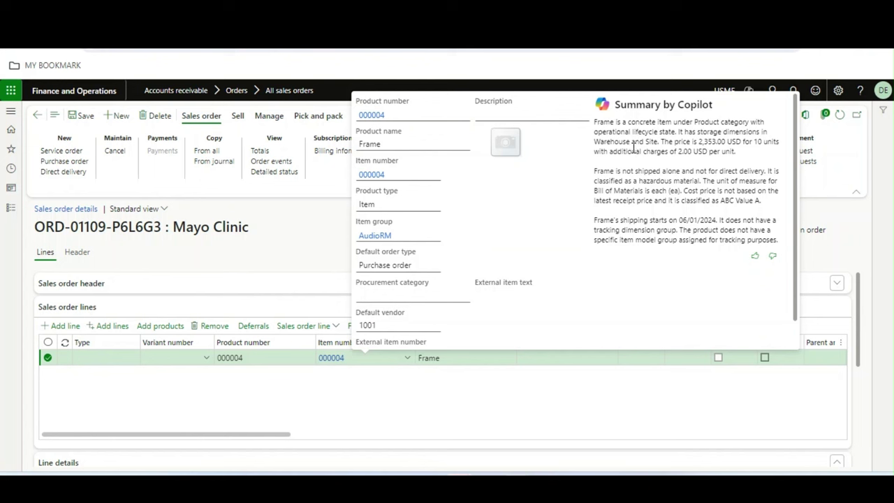
drag(737, 153, 590, 123)
click(608, 169)
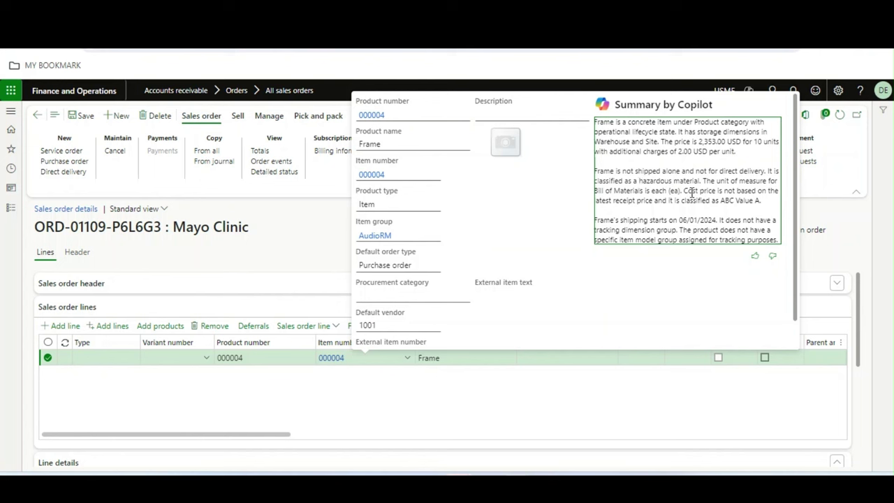
drag(626, 194, 652, 192)
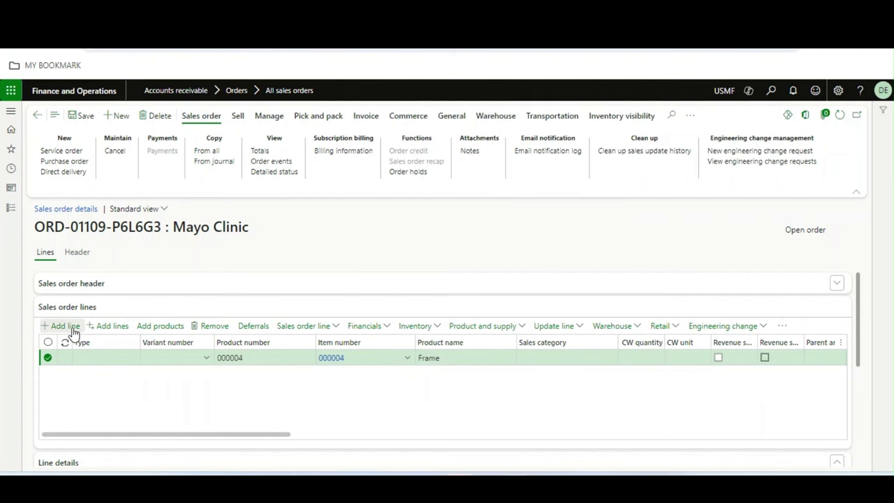
- Add a second sales order line for item 000010 (Bearing), chosen from all items
click(75, 333)
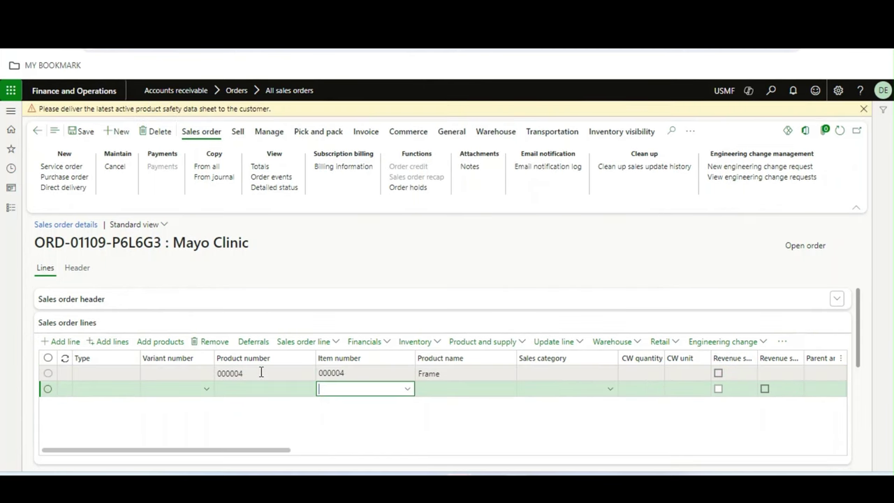
click(408, 389)
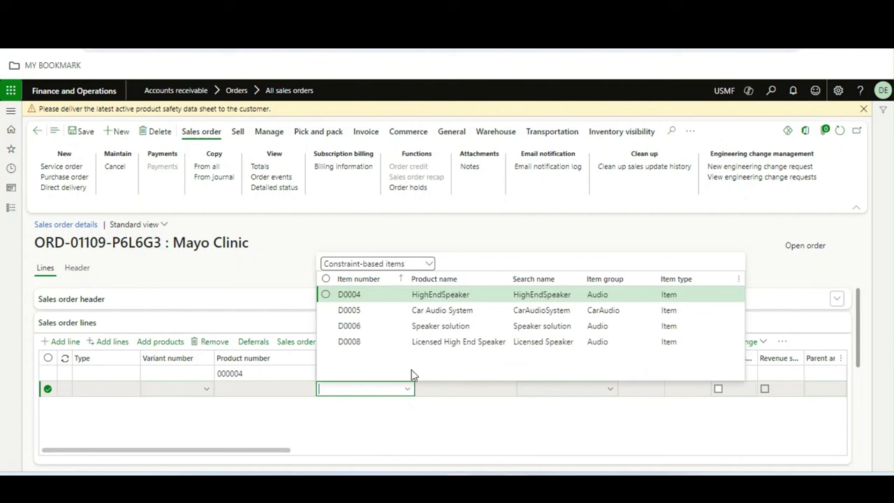
click(429, 265)
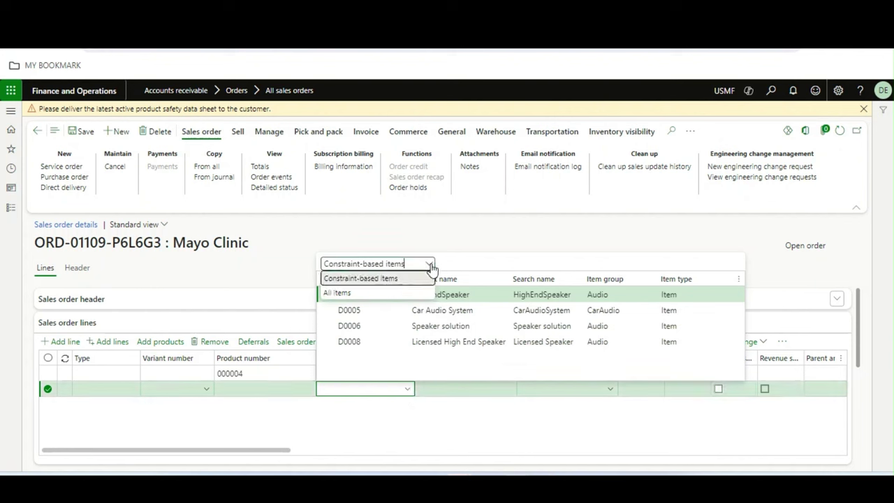
click(374, 294)
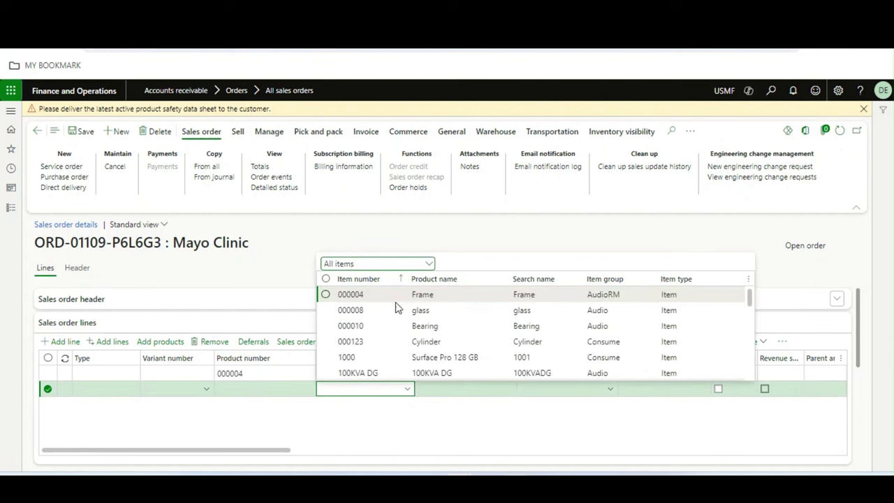
click(438, 326)
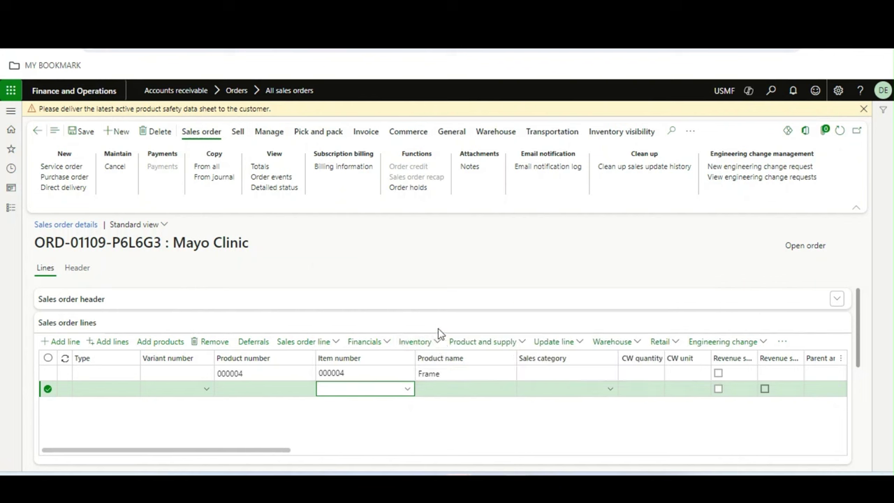
click(452, 388)
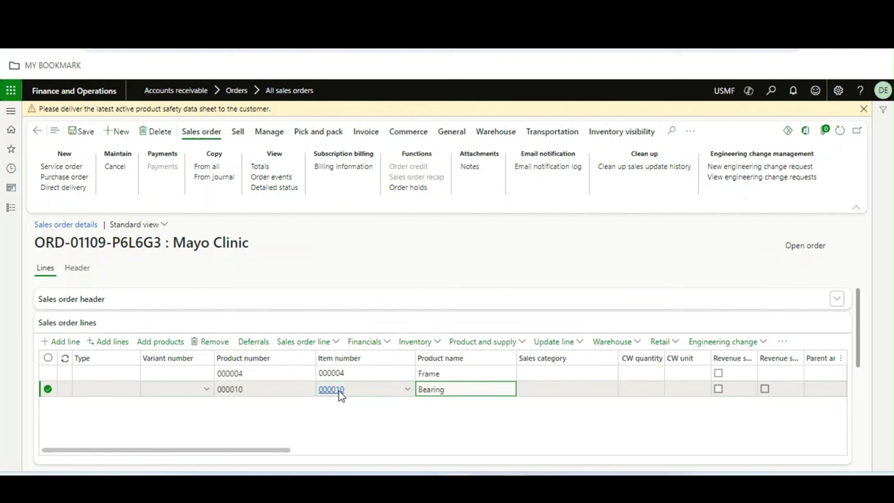
- Display the Copilot summary in the preview of item 000010 (Bearing) on the second order line
mouse_move(340, 394)
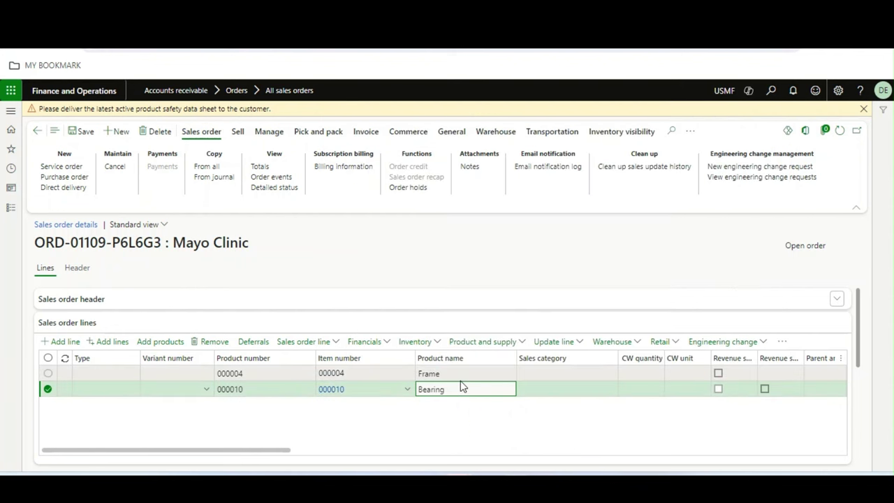
key(Up)
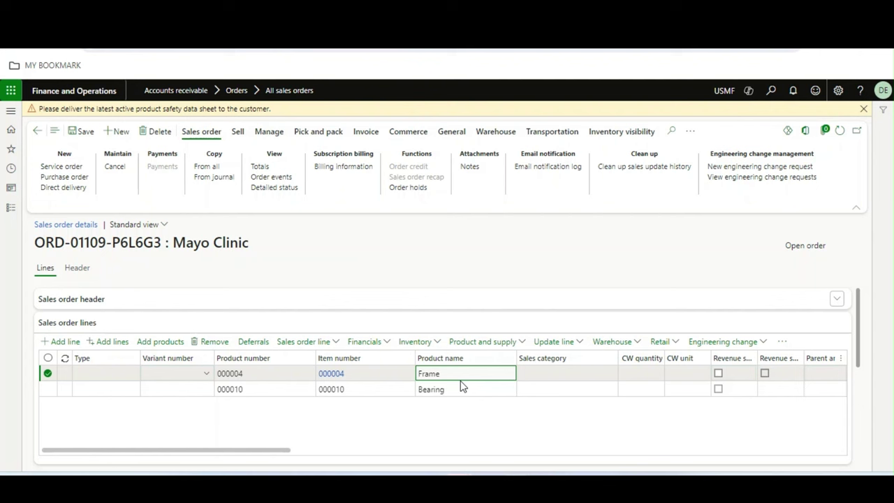
click(460, 387)
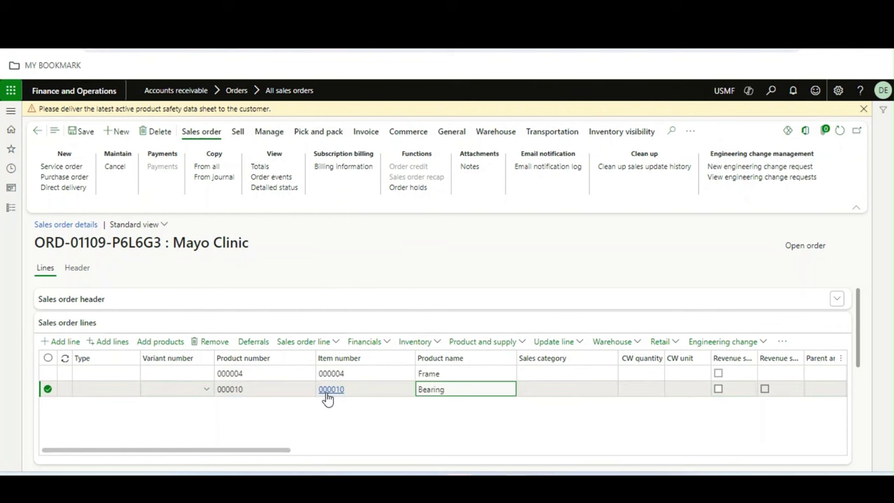
mouse_move(328, 399)
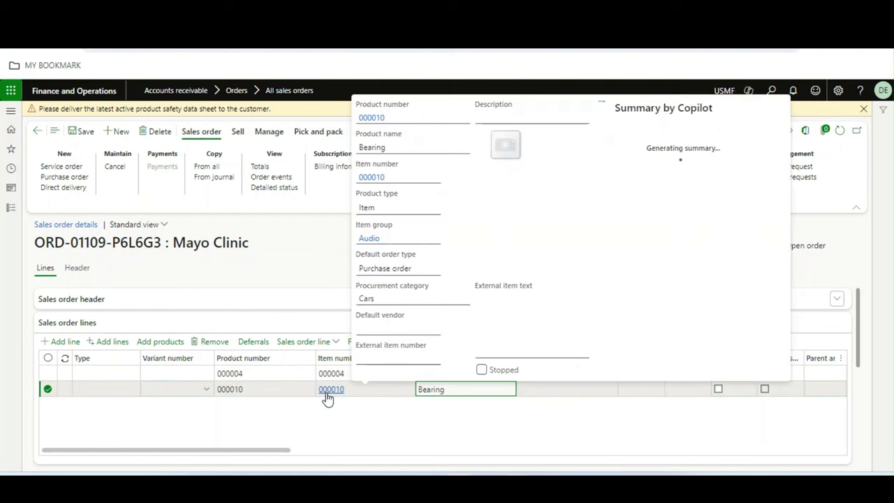